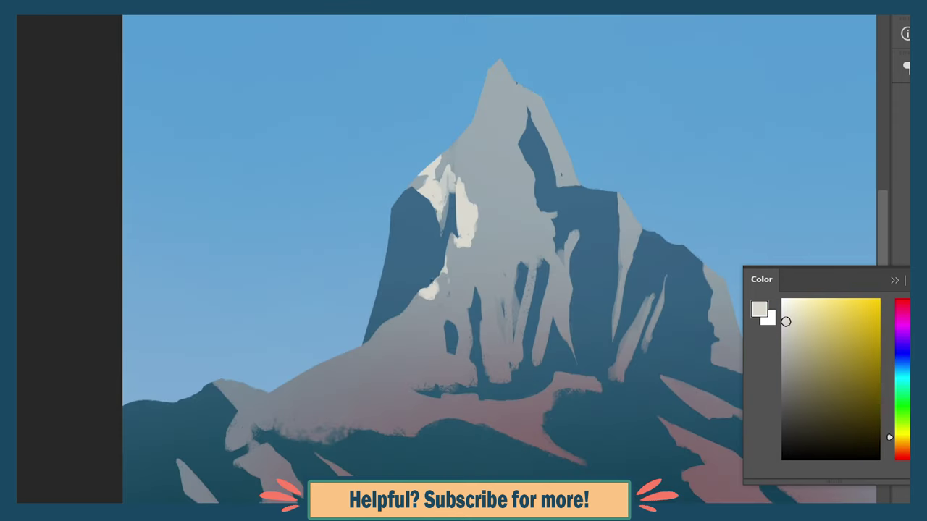
- Paint pale snow patches on the lower mountain and across the left lower slope
scroll(470, 246, up, 1)
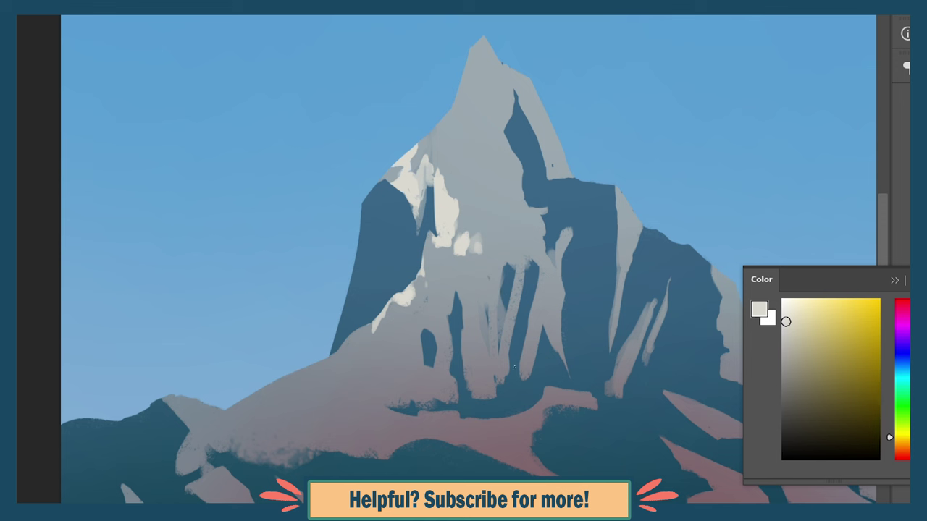
mouse_move(528, 415)
mouse_down()
mouse_move(542, 390)
mouse_move(485, 420)
mouse_move(515, 433)
mouse_move(497, 448)
mouse_up()
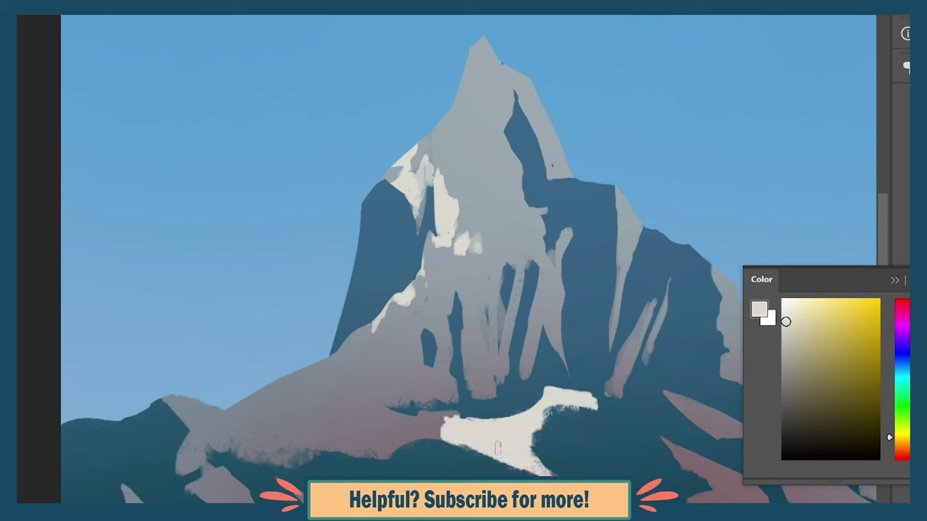
mouse_move(319, 406)
mouse_down()
mouse_move(413, 441)
mouse_move(275, 391)
mouse_move(337, 360)
mouse_up()
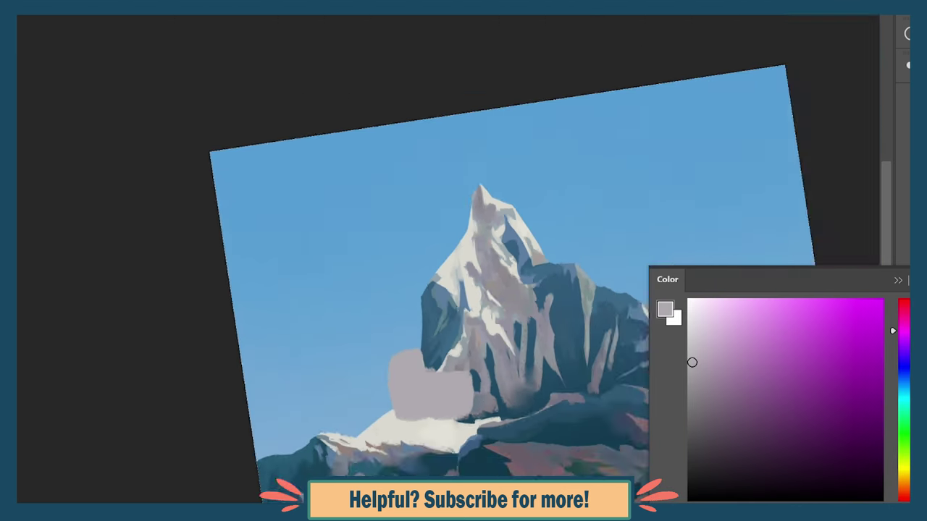
- Paint grey clouds stretching left beside the mountain base, plus a second cloud at lower left
mouse_move(452, 423)
mouse_down()
mouse_move(474, 395)
mouse_move(509, 387)
mouse_up()
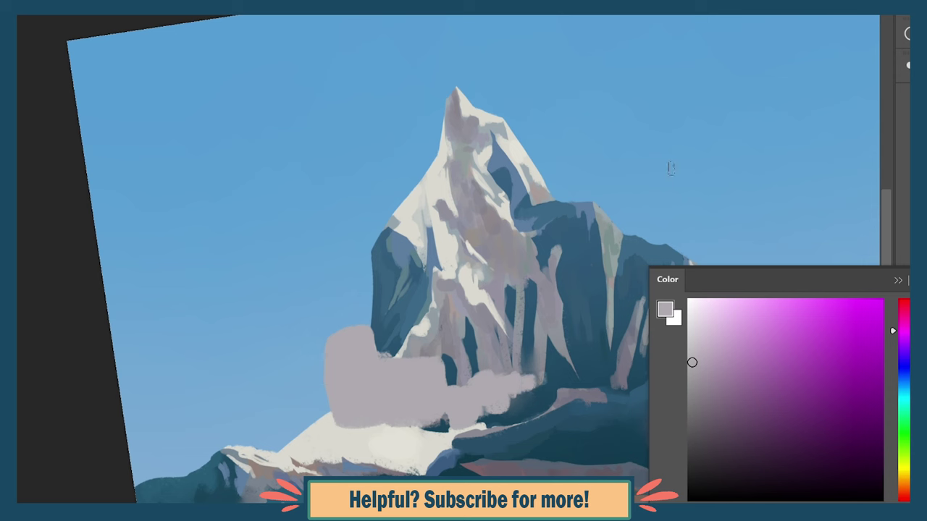
drag(329, 377, 311, 420)
mouse_move(304, 383)
mouse_down()
mouse_move(313, 409)
mouse_move(286, 420)
mouse_up()
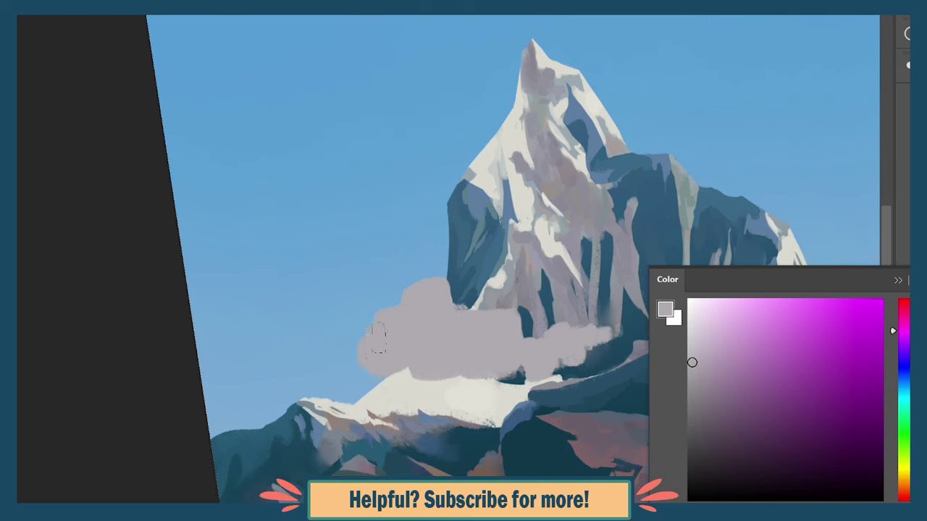
drag(246, 376, 220, 449)
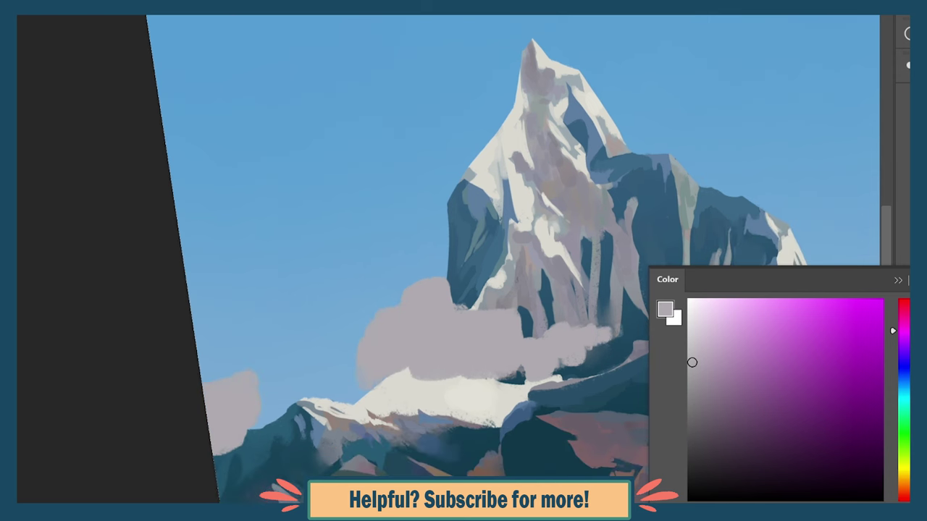
scroll(304, 289, down, 3)
scroll(304, 254, up, 2)
drag(300, 217, 308, 250)
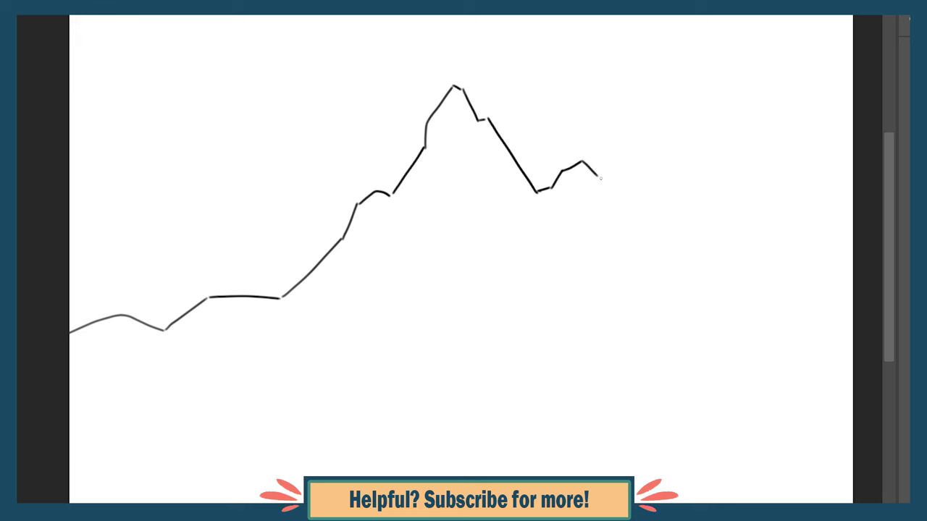
- Draw the mountain's ridge line across the canvas with the Brush tool
mouse_move(600, 179)
mouse_down()
mouse_move(660, 340)
mouse_move(729, 406)
mouse_move(849, 460)
mouse_up()
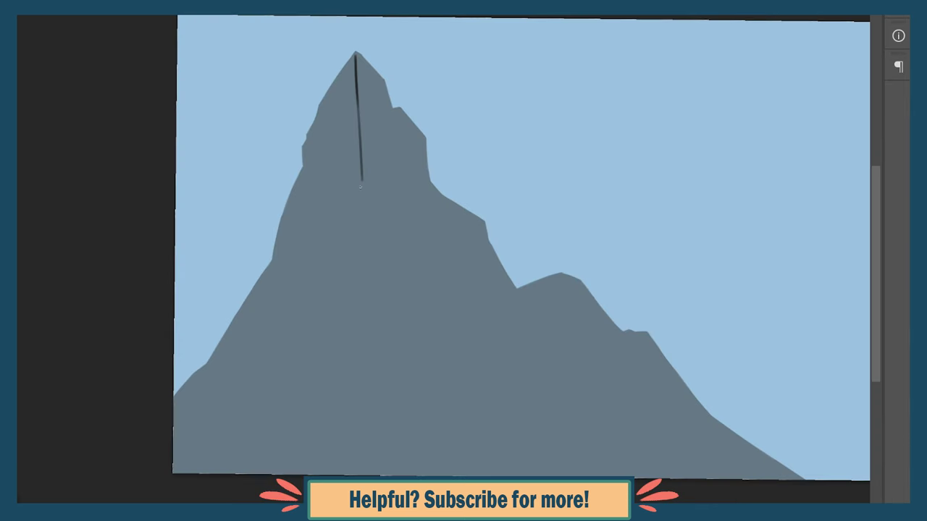
- Ink black outlines and crack lines across the peaks, rock facets and lower slopes
drag(176, 463, 330, 239)
drag(431, 186, 324, 359)
mouse_move(373, 156)
mouse_down()
mouse_move(349, 261)
mouse_move(351, 243)
mouse_up()
drag(330, 344, 484, 223)
drag(477, 399, 551, 286)
drag(383, 351, 295, 449)
drag(580, 384, 647, 335)
mouse_move(529, 450)
mouse_down()
mouse_move(612, 392)
mouse_move(614, 477)
mouse_up()
drag(438, 315, 297, 474)
drag(544, 326, 501, 449)
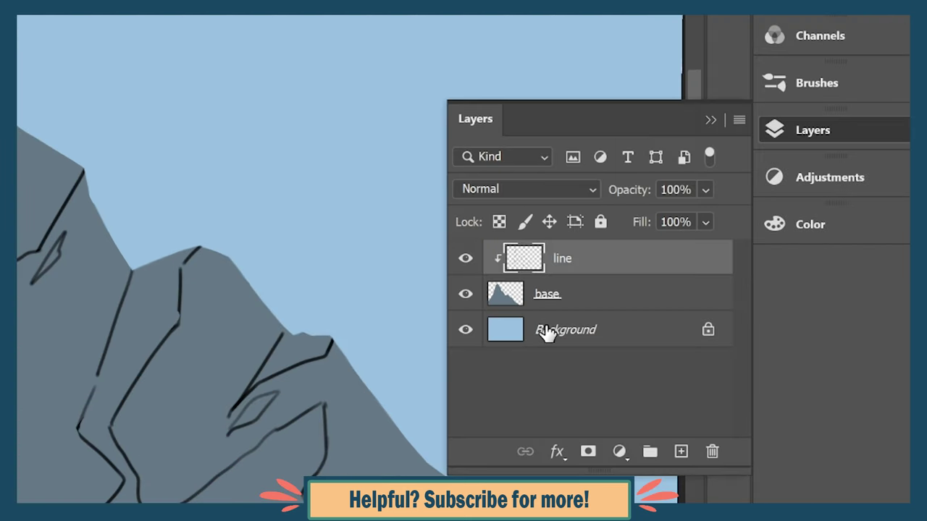
- Collapse the Layers panel and eyedrop the mountain's grey-blue as the painting colour
click(710, 120)
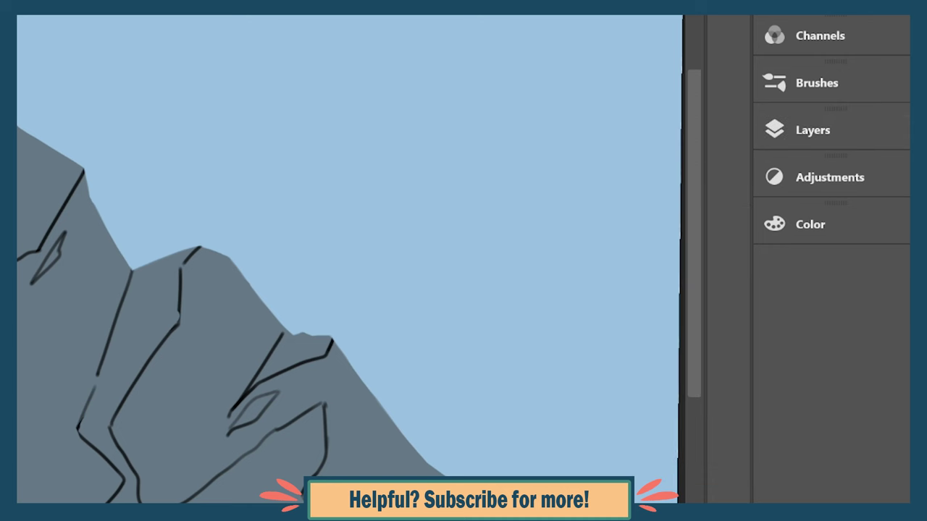
click(807, 225)
alt+click(231, 312)
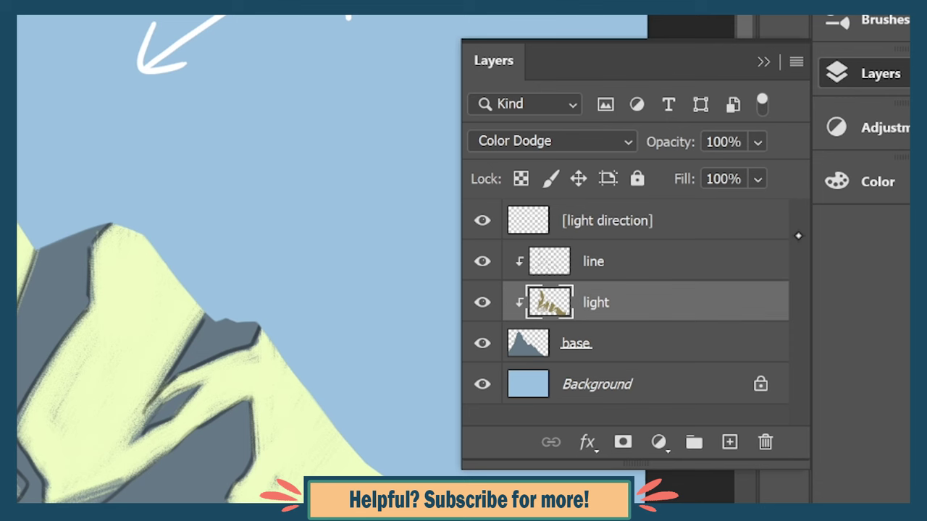
- Set the light layer's blend mode to Color Dodge and hide the line layer
click(627, 142)
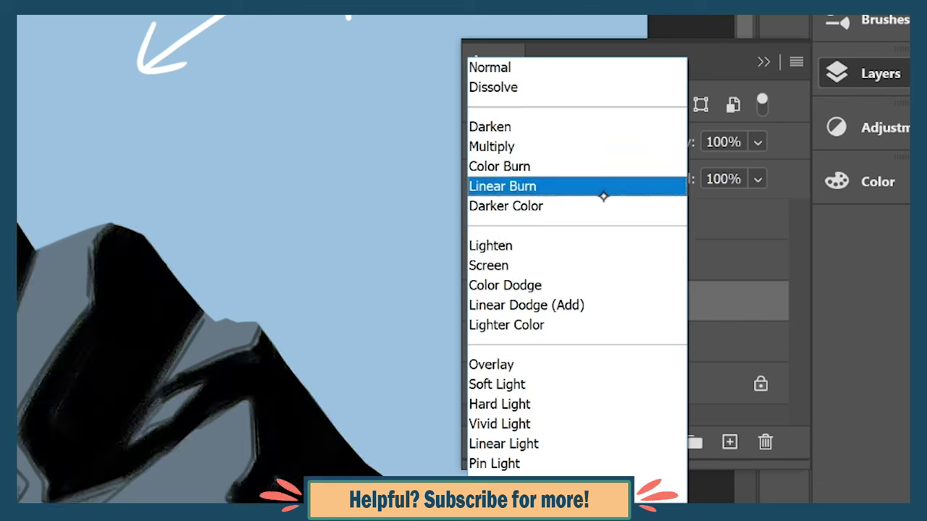
key(Escape)
click(598, 140)
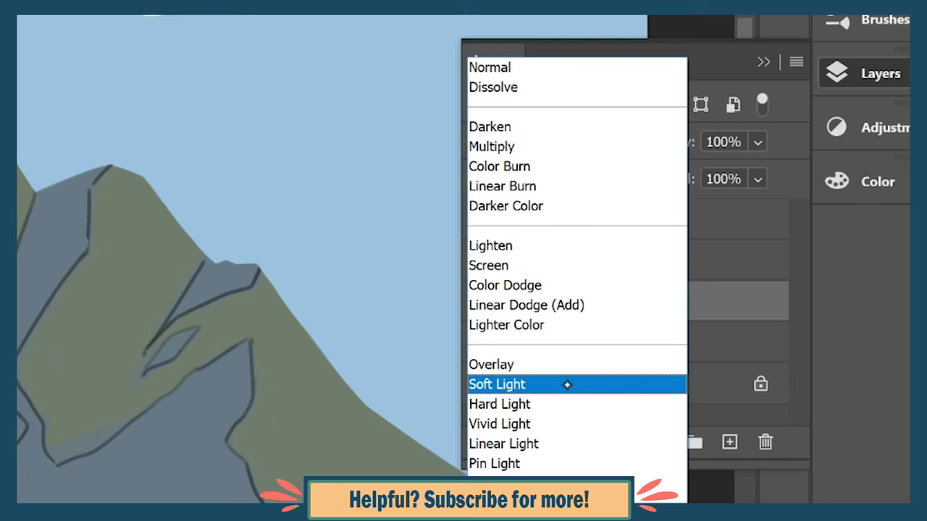
click(580, 286)
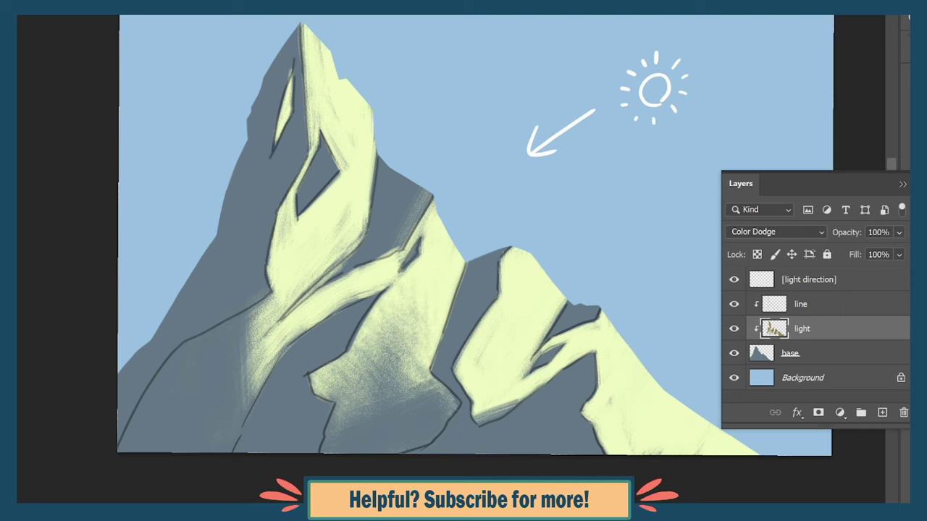
click(734, 304)
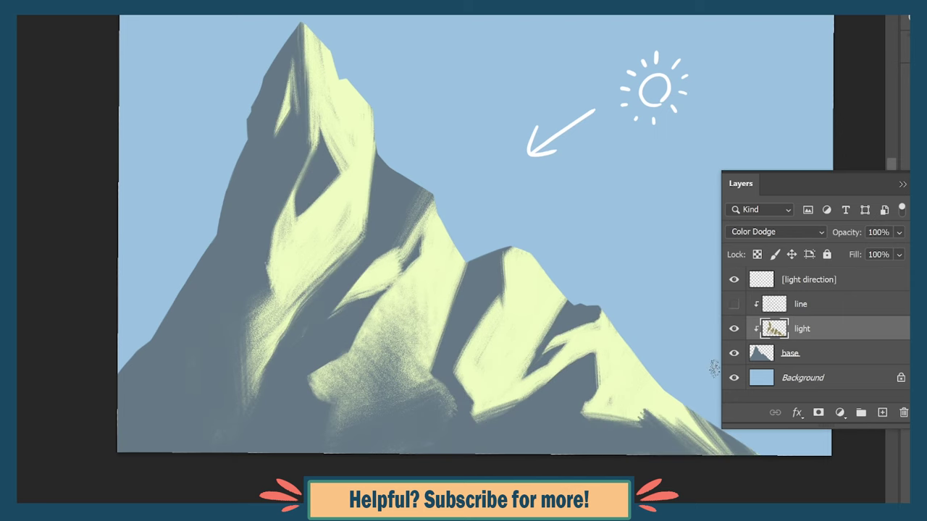
drag(304, 116, 262, 123)
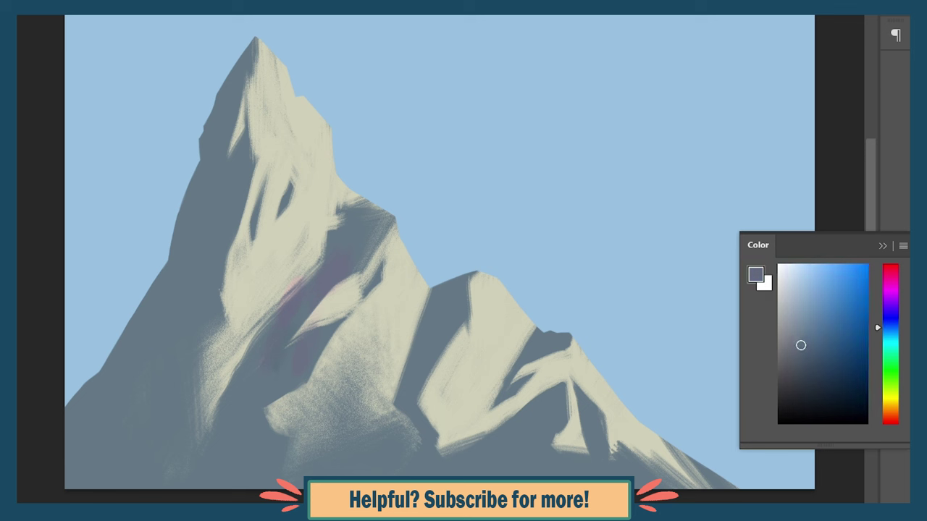
- Paint dark blue-grey shadow strokes on the left flank, near the peak and on the right peak
drag(378, 391, 362, 269)
drag(217, 213, 199, 254)
drag(204, 320, 221, 119)
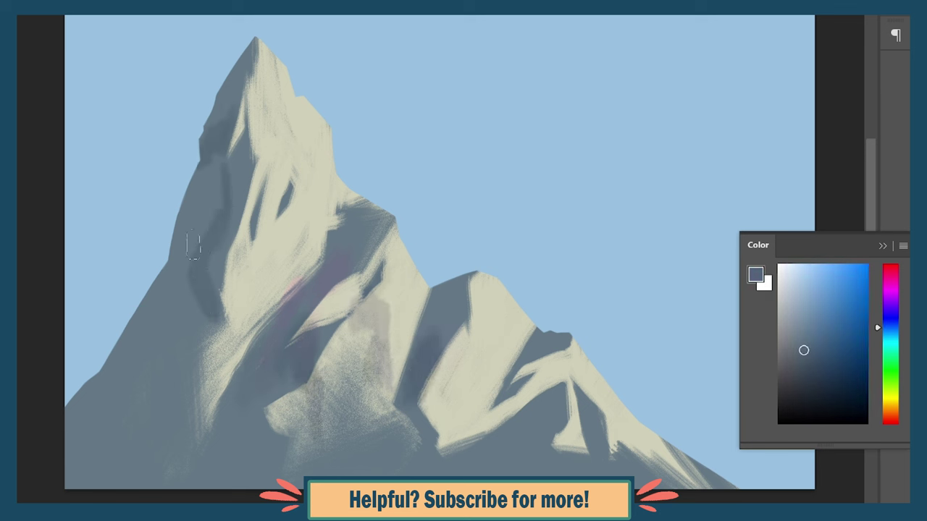
drag(171, 270, 130, 420)
drag(158, 347, 152, 399)
drag(445, 308, 467, 471)
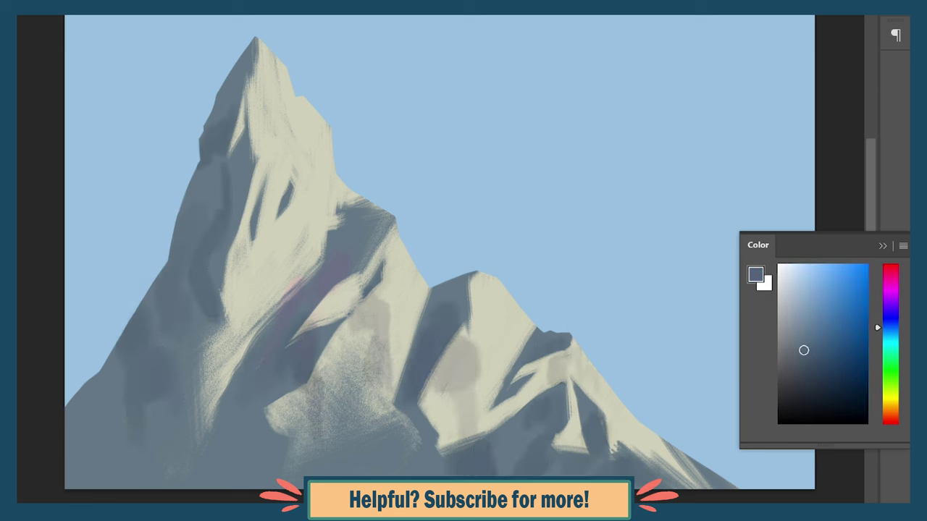
- Pick muted green and purple-grey colours and set the light layer back to Normal mode
click(891, 370)
click(788, 350)
alt+click(288, 355)
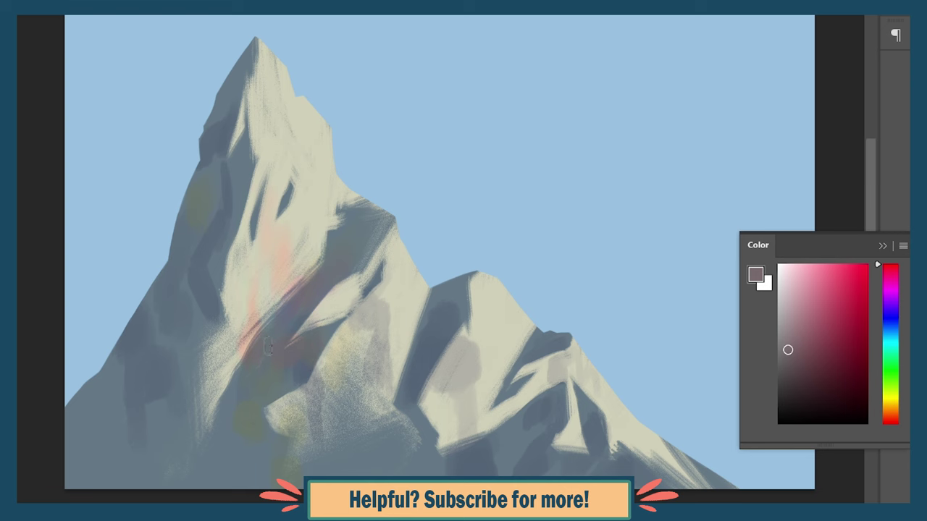
key(F7)
key(shift+alt+n)
key(F7)
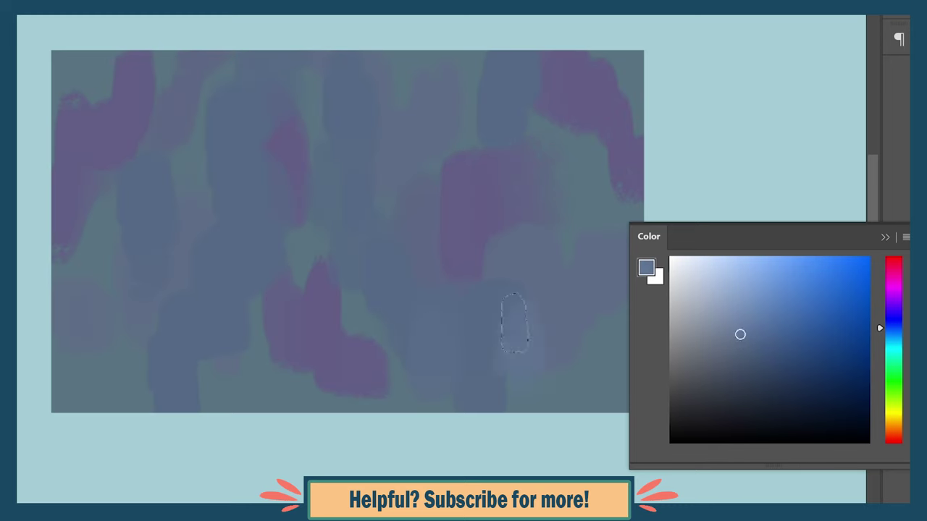
- Test colours, then darken the left peak's face and ridges with blue-grey strokes
drag(109, 72, 101, 144)
drag(557, 90, 601, 134)
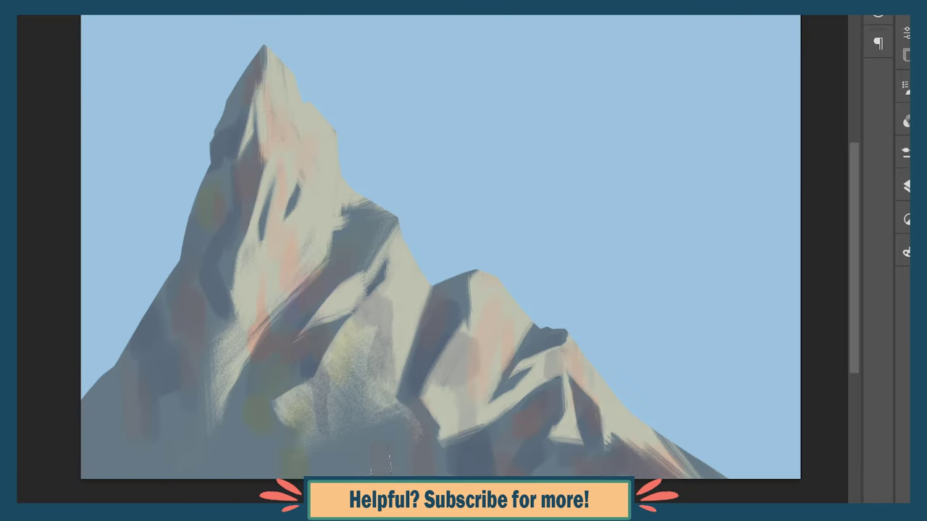
key(F6)
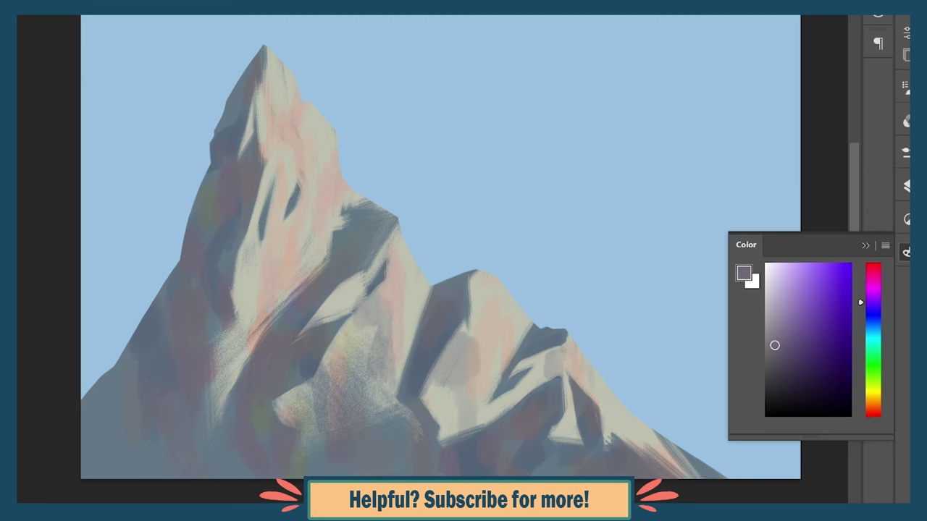
alt+click(248, 177)
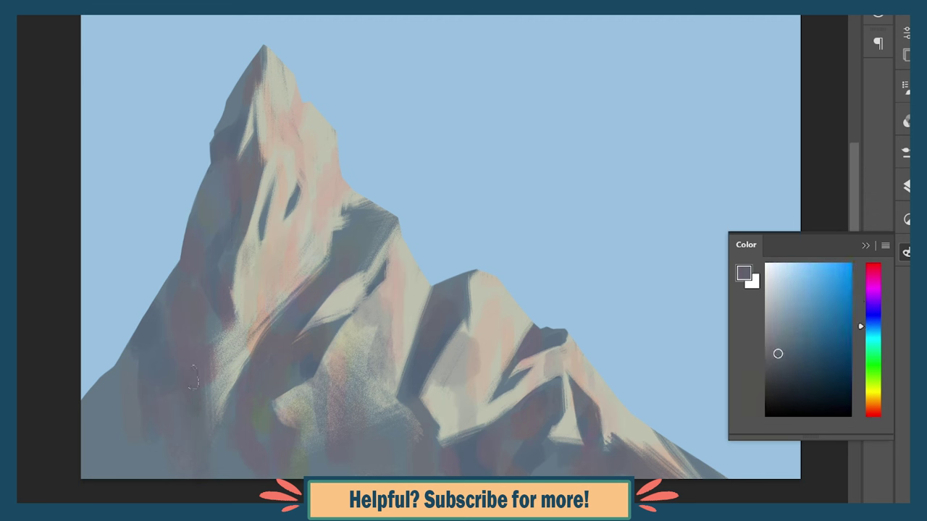
mouse_move(341, 306)
mouse_down()
mouse_move(322, 231)
mouse_move(257, 304)
mouse_move(281, 191)
mouse_up()
drag(340, 264, 391, 220)
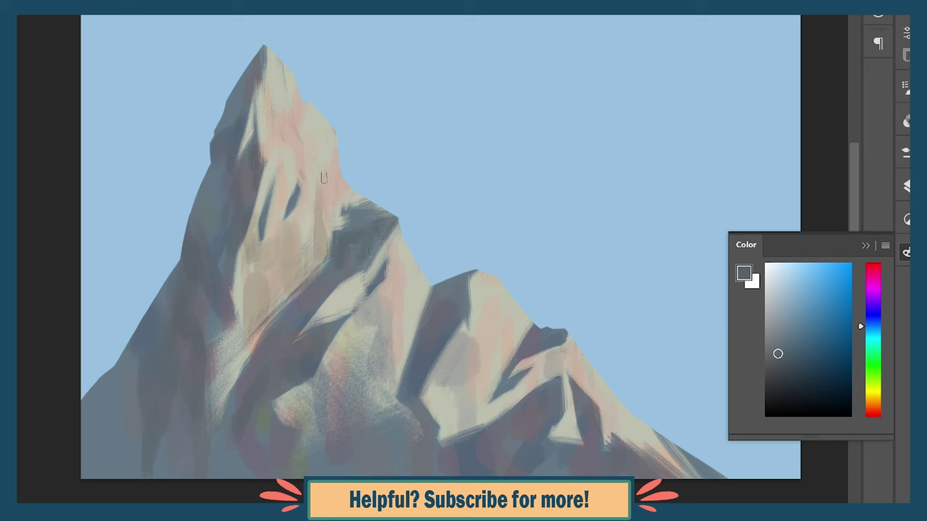
drag(334, 215, 373, 313)
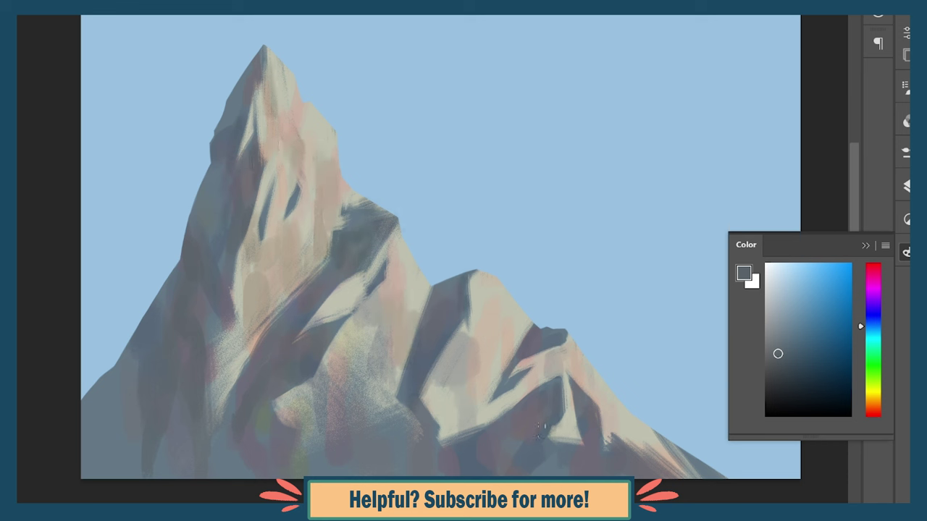
drag(541, 429, 626, 452)
- Soften the mountain faces and lower-left face with a lighter blue-grey, then pick a darker blue
alt+click(254, 243)
drag(344, 268, 428, 358)
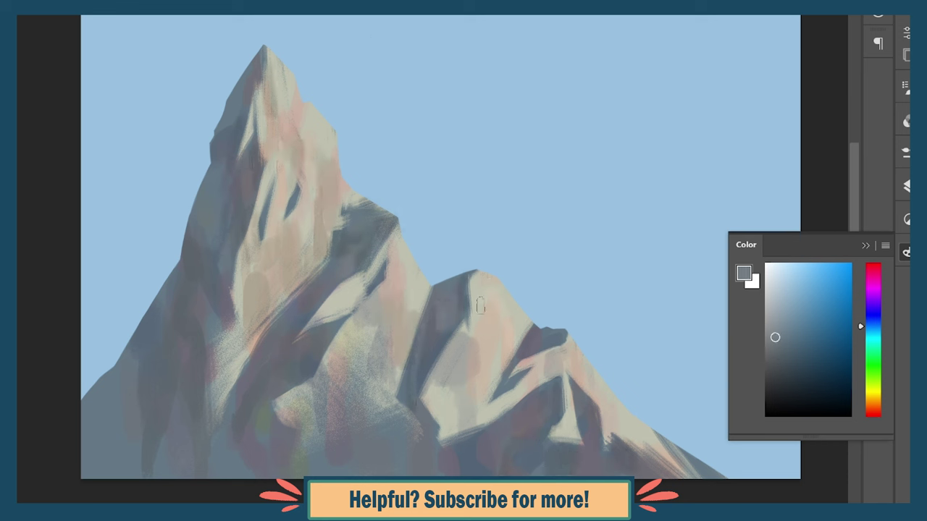
mouse_move(141, 290)
mouse_down()
mouse_move(199, 337)
mouse_move(210, 359)
mouse_up()
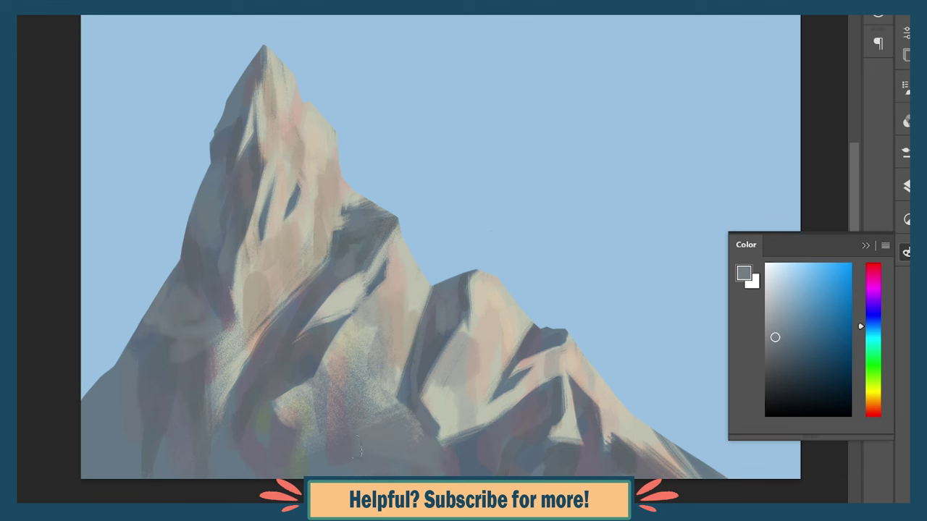
alt+click(158, 319)
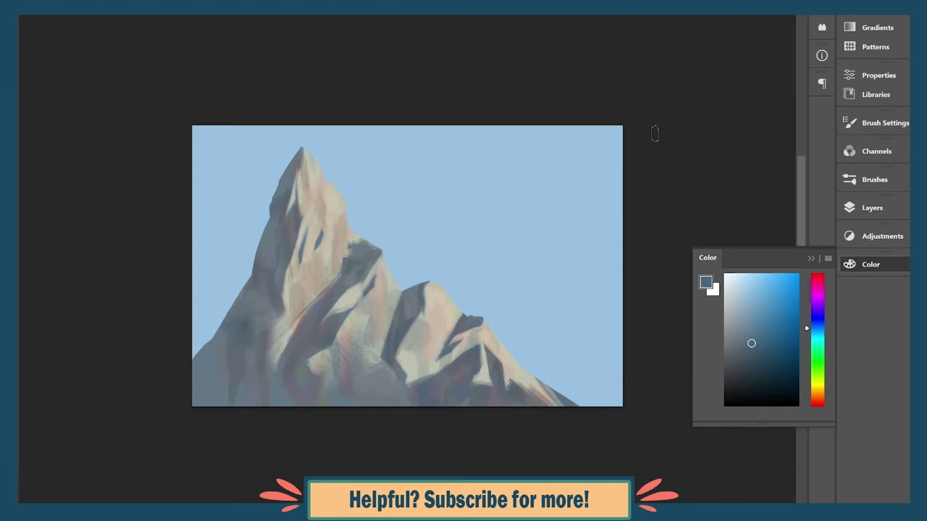
- Sample a light blue-grey and paint white snow over the summit and its left face
key(ctrl+plus)
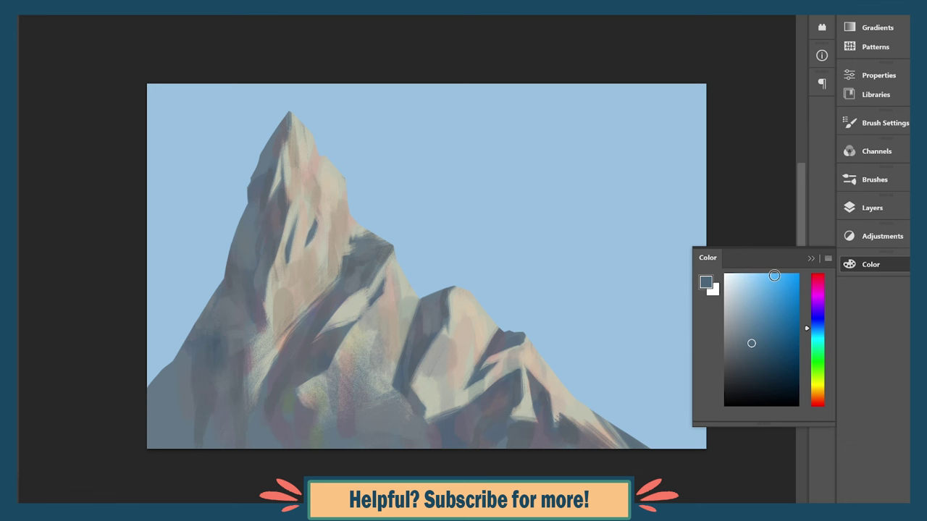
click(742, 307)
key(ctrl+plus)
drag(293, 192, 279, 253)
key(ctrl+plus)
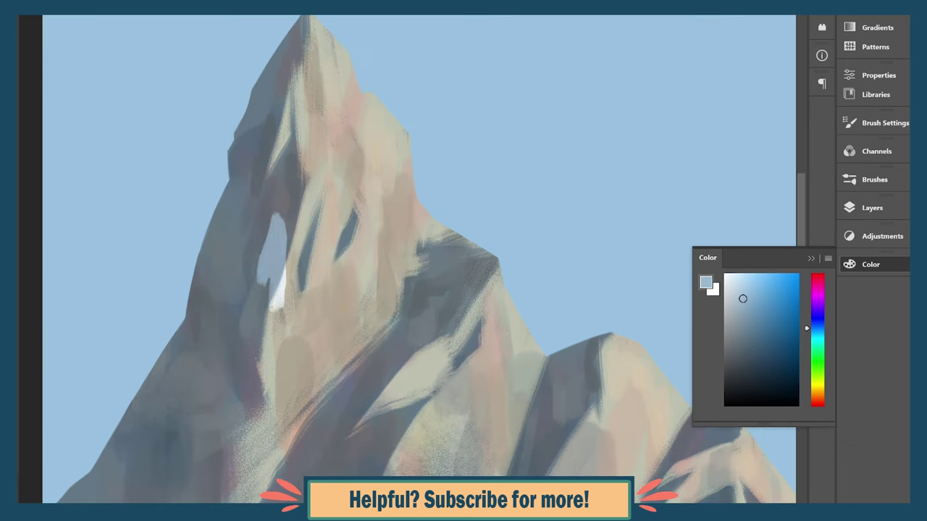
drag(286, 203, 269, 305)
key(ctrl+plus)
mouse_move(355, 69)
mouse_down()
mouse_move(348, 177)
mouse_move(279, 249)
mouse_up()
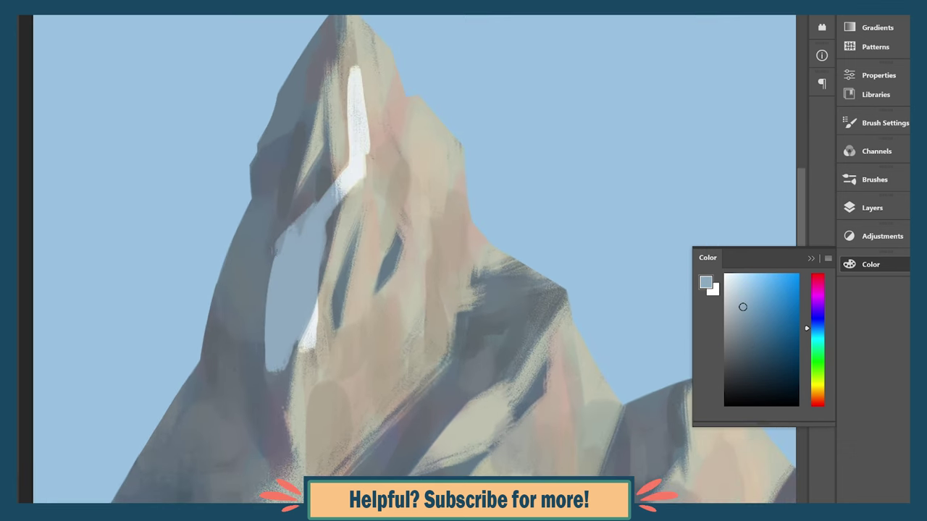
drag(319, 192, 239, 304)
drag(362, 261, 290, 377)
key(ctrl+minus)
mouse_move(342, 90)
mouse_down()
mouse_move(322, 160)
mouse_move(268, 192)
mouse_up()
mouse_move(340, 108)
mouse_down()
mouse_move(395, 217)
mouse_move(369, 267)
mouse_up()
key(ctrl+minus)
- Paint white and pale snow down the right ridge and over the main peak's right shoulder
mouse_move(362, 178)
mouse_down()
mouse_move(417, 253)
mouse_move(377, 304)
mouse_up()
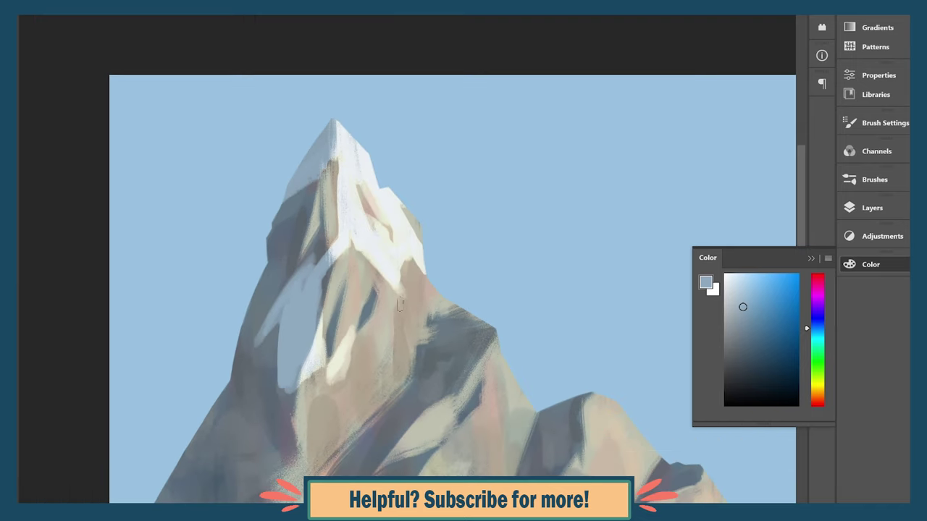
key(ctrl+minus)
drag(348, 235, 319, 282)
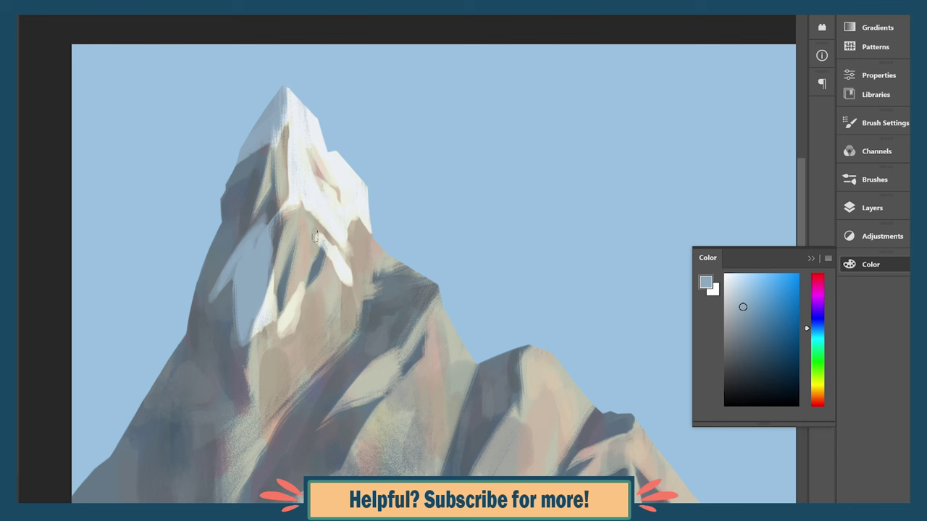
drag(301, 206, 348, 304)
drag(347, 250, 395, 297)
drag(391, 264, 435, 326)
drag(413, 294, 355, 329)
drag(356, 290, 323, 322)
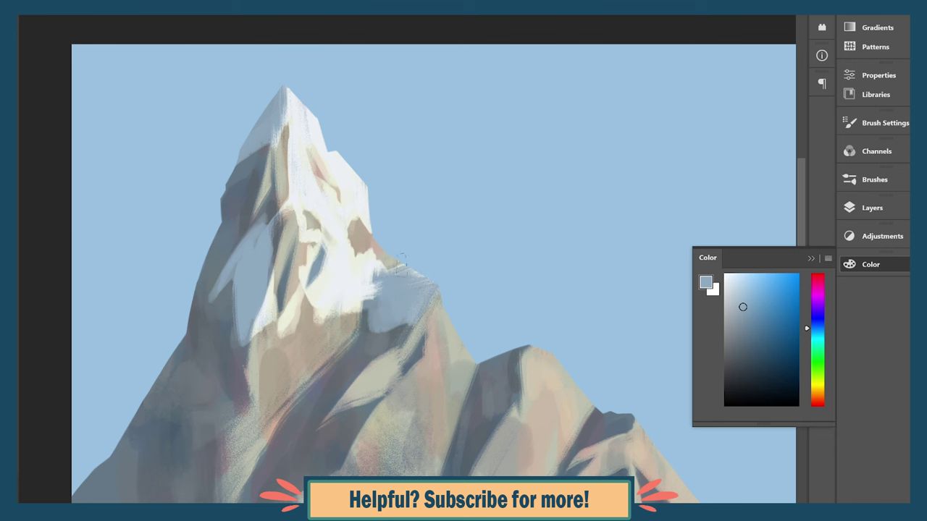
drag(370, 248, 438, 307)
- Cover the second peak's left face, summit and ridge with white and beige snow strokes
drag(535, 126, 463, 108)
mouse_move(435, 322)
mouse_down()
mouse_move(474, 362)
mouse_move(399, 377)
mouse_up()
drag(461, 334, 512, 385)
mouse_move(471, 382)
mouse_down()
mouse_move(495, 406)
mouse_move(561, 400)
mouse_up()
drag(499, 380, 470, 420)
mouse_move(463, 358)
mouse_down()
mouse_move(500, 391)
mouse_move(471, 390)
mouse_move(500, 398)
mouse_up()
drag(456, 368, 434, 413)
key(ctrl+minus)
mouse_move(337, 307)
mouse_down()
mouse_move(351, 339)
mouse_move(380, 344)
mouse_up()
- Refine both peaks with bright streaks and darker touches on the ridges and left slope
drag(246, 236, 193, 291)
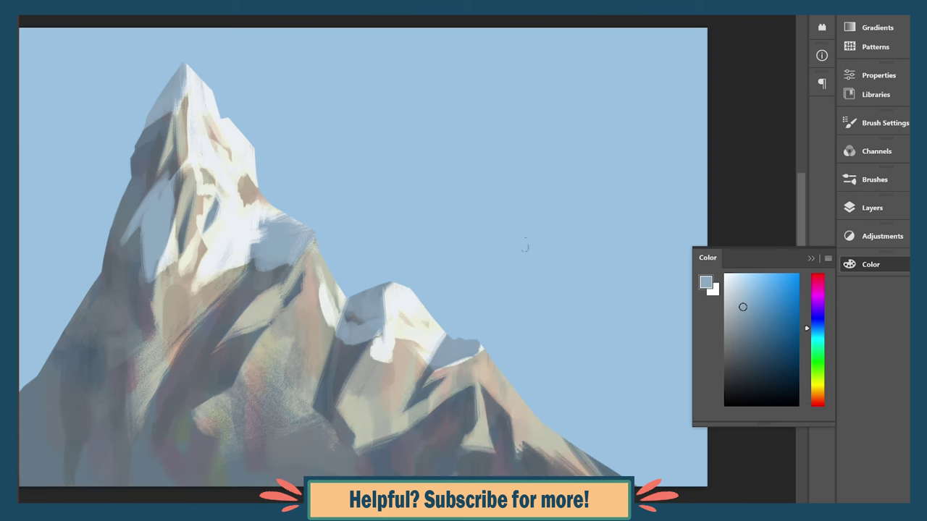
drag(503, 376, 485, 355)
mouse_move(297, 299)
mouse_down()
mouse_move(324, 382)
mouse_move(349, 395)
mouse_up()
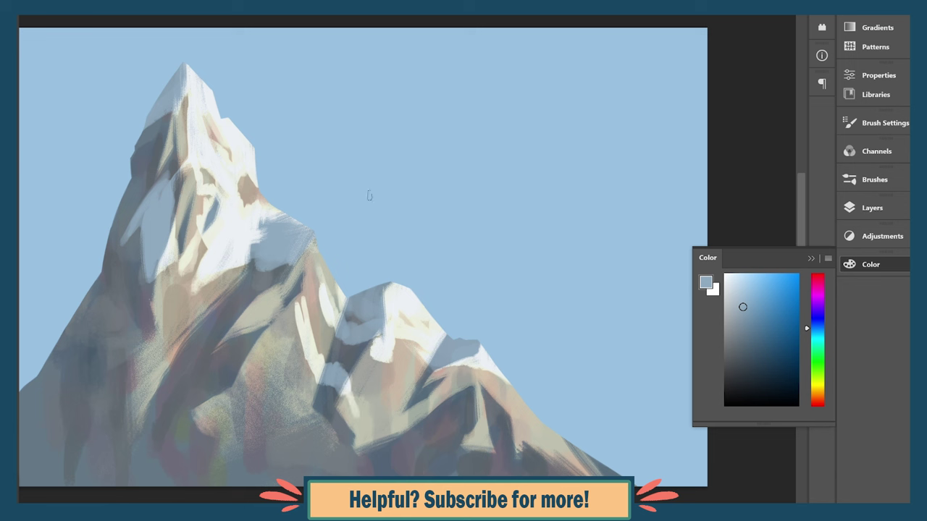
drag(318, 354, 298, 324)
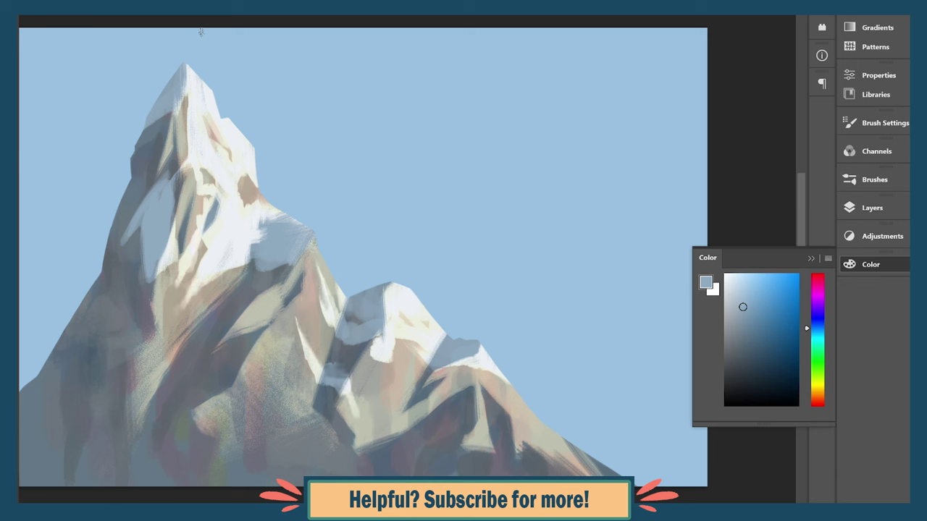
drag(196, 248, 174, 317)
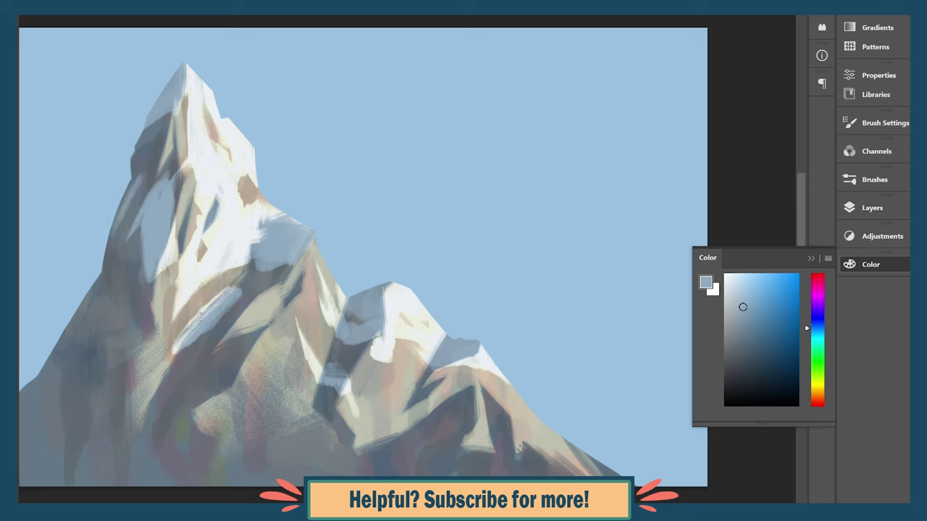
drag(177, 329, 275, 264)
mouse_move(165, 368)
mouse_down()
mouse_move(201, 360)
mouse_move(329, 244)
mouse_up()
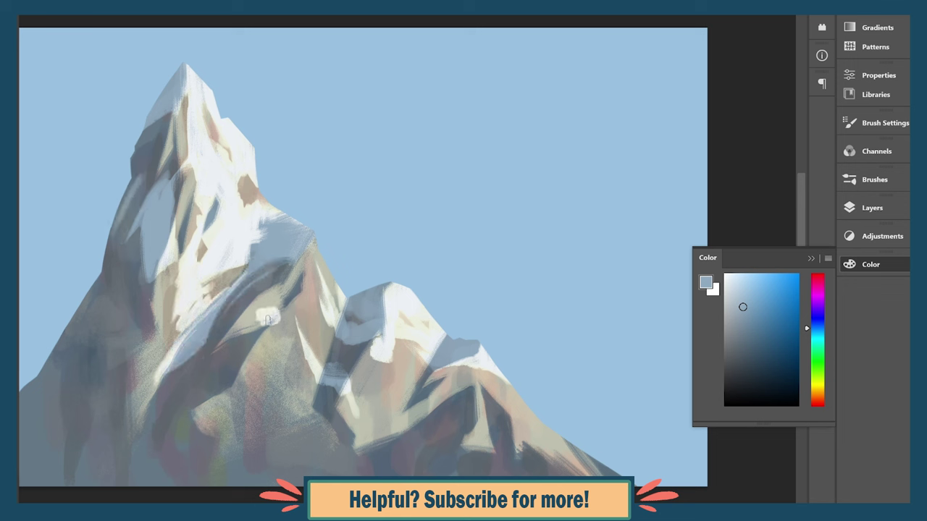
drag(267, 318, 293, 294)
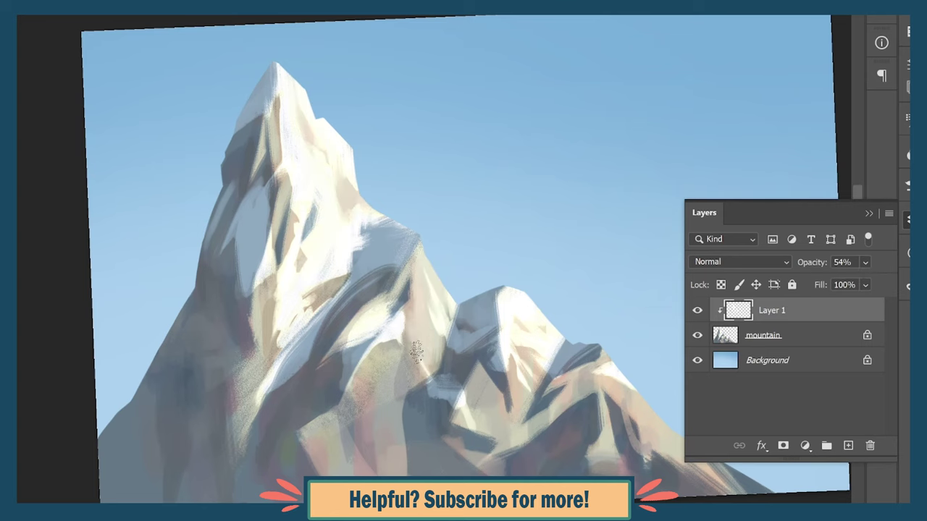
- Brush warm light strokes across the lower mountain slopes on the 54% clipped layer
drag(388, 427, 355, 449)
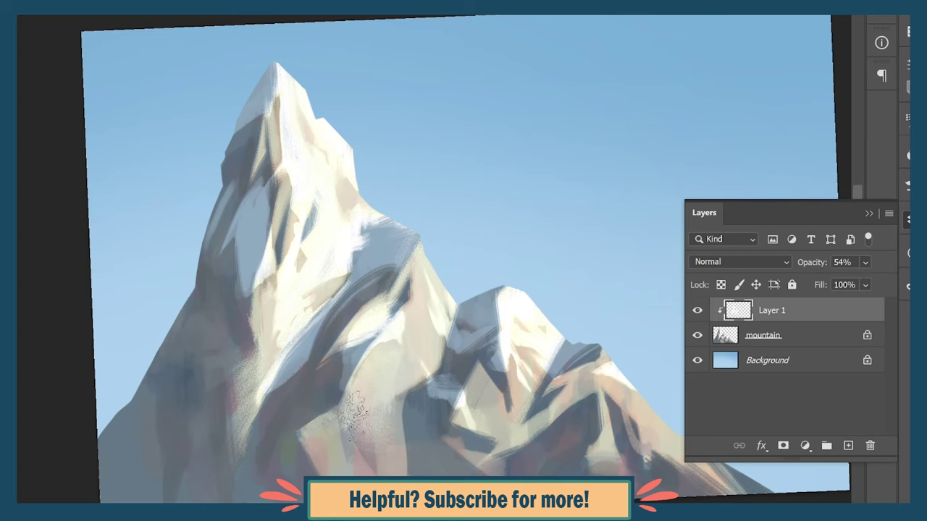
drag(521, 347, 500, 427)
drag(623, 377, 550, 420)
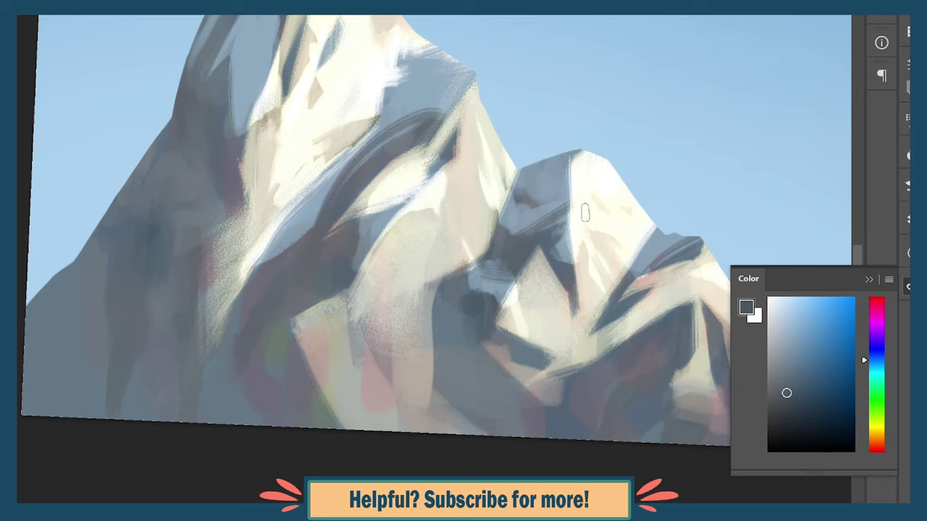
scroll(585, 212, down, 2)
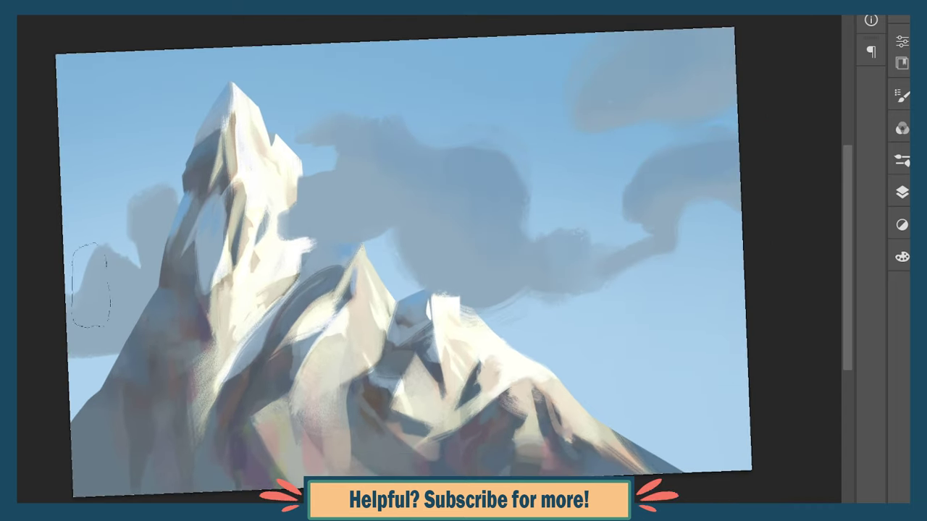
- Pick a light sky blue and paint white highlights on the central and right clouds
key(F7)
key(F6)
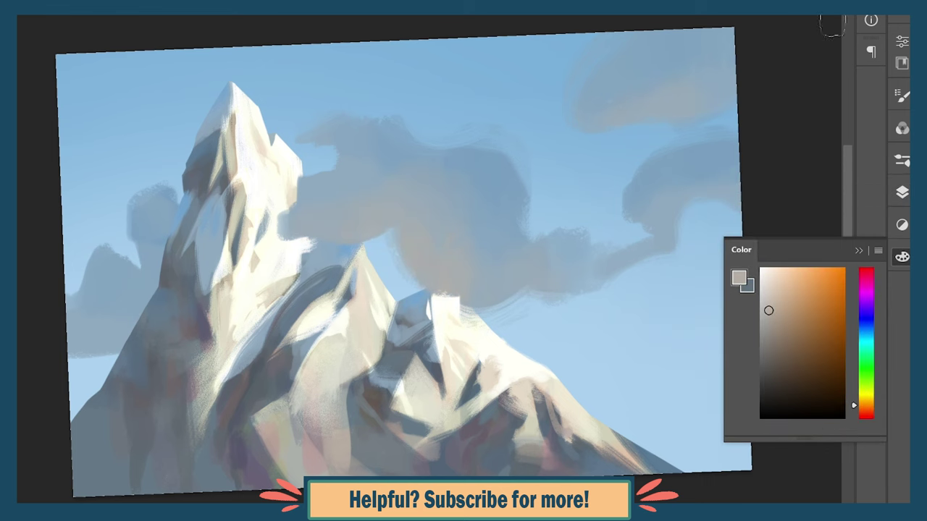
alt+click(695, 340)
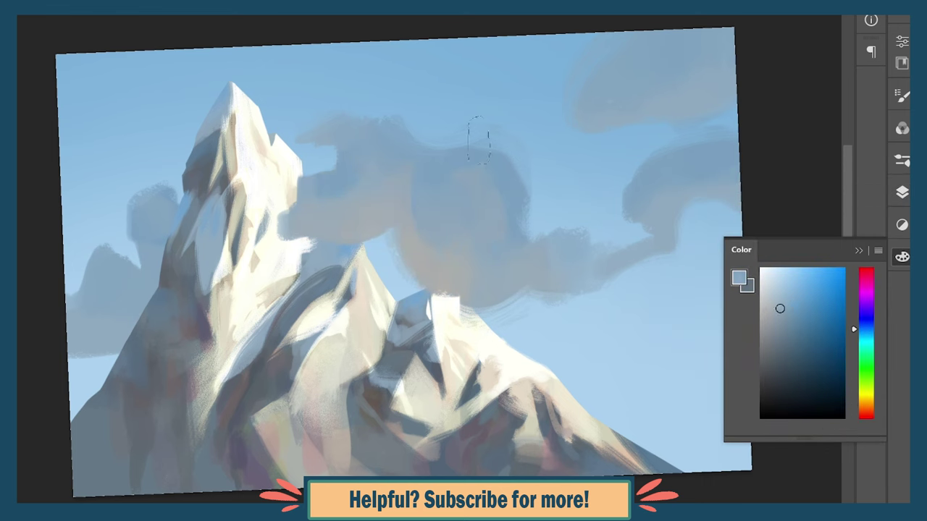
key(F6)
mouse_move(478, 141)
mouse_down()
mouse_move(530, 213)
mouse_move(500, 174)
mouse_move(405, 134)
mouse_up()
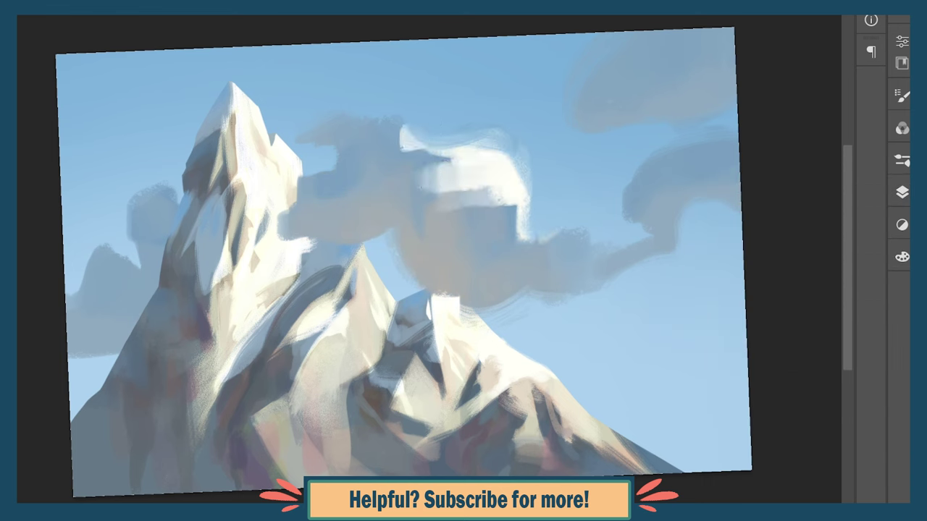
drag(580, 276, 645, 245)
mouse_move(492, 163)
mouse_down()
mouse_move(482, 194)
mouse_move(456, 161)
mouse_move(522, 232)
mouse_up()
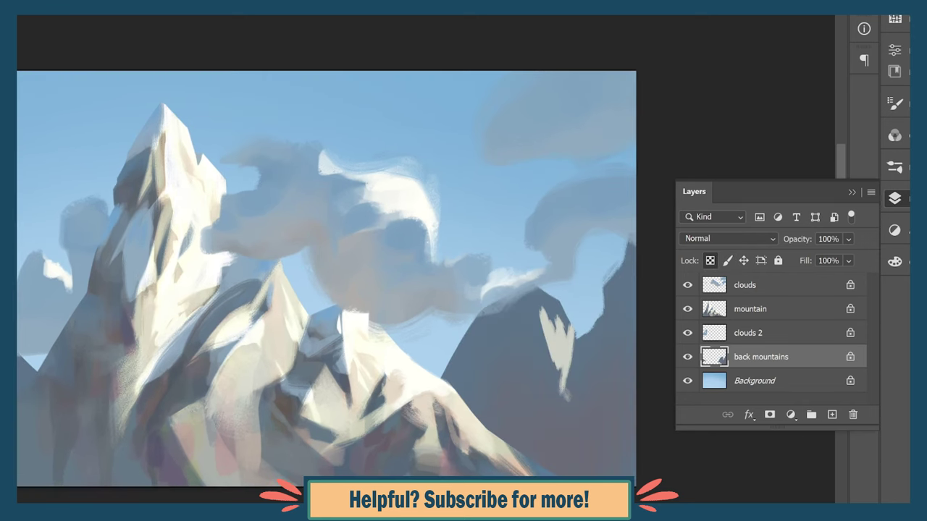
- Add light strokes to the right background peak and sample sky-blue and peak colours for highlights
drag(565, 289, 537, 362)
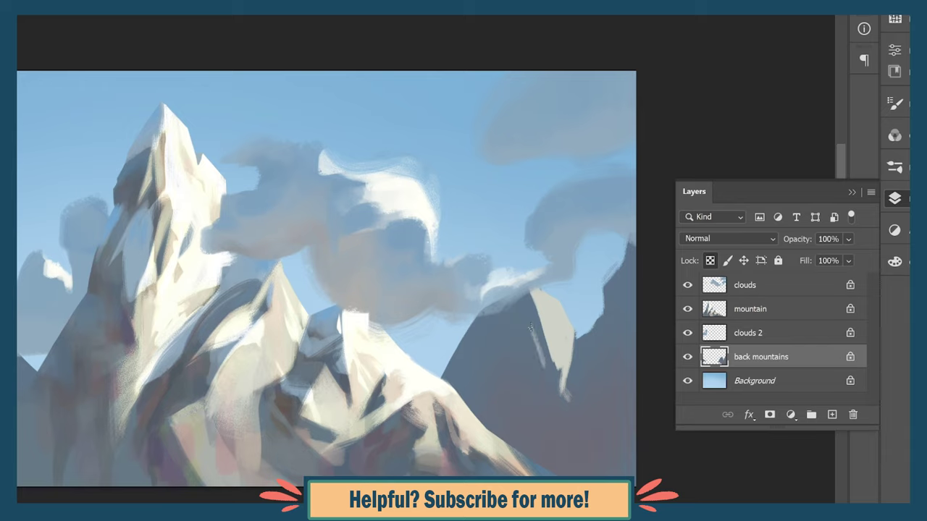
drag(537, 362, 536, 326)
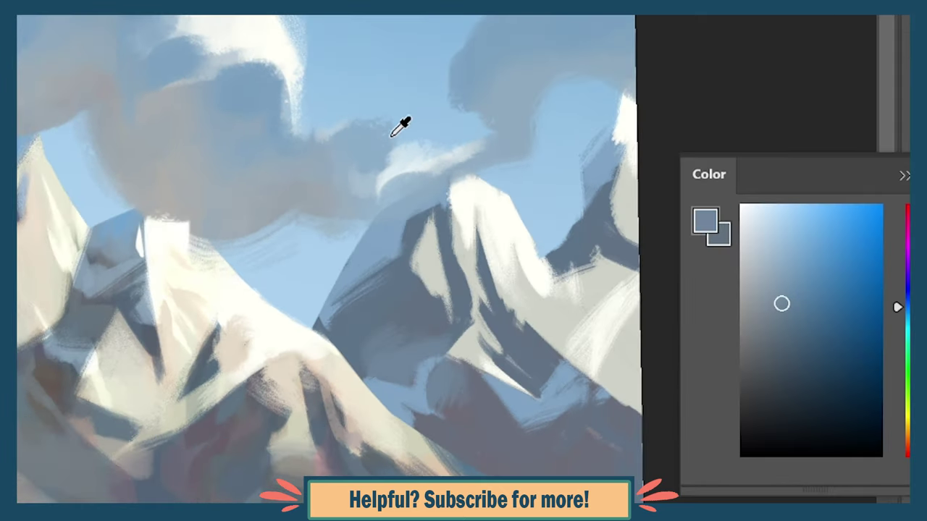
click(418, 122)
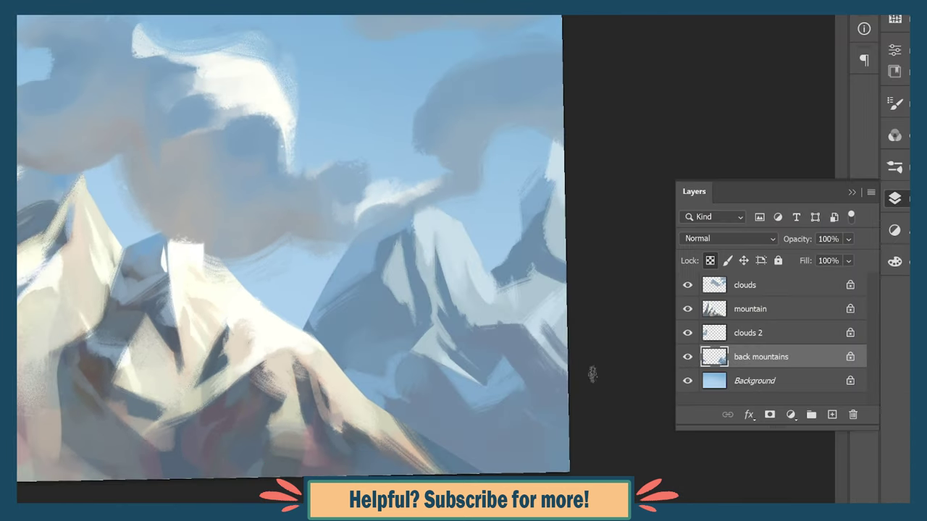
alt+click(557, 358)
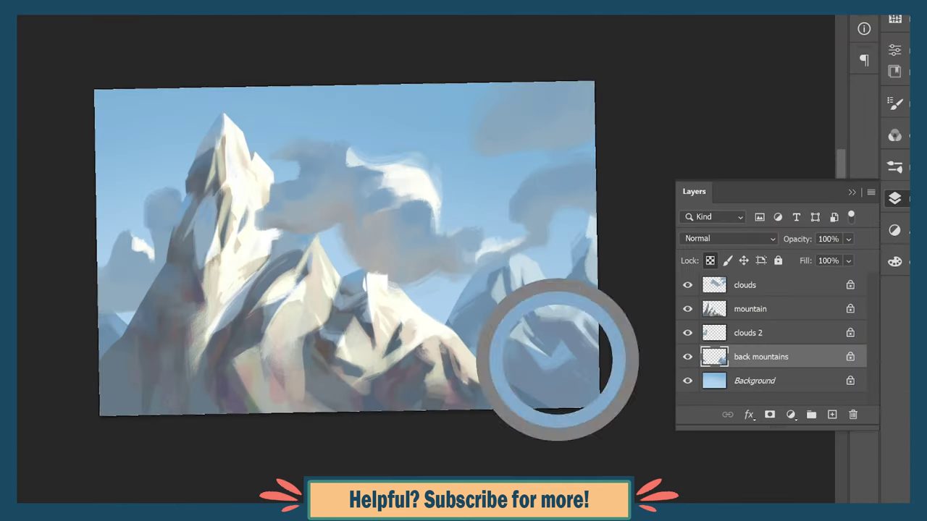
scroll(557, 359, up, 2)
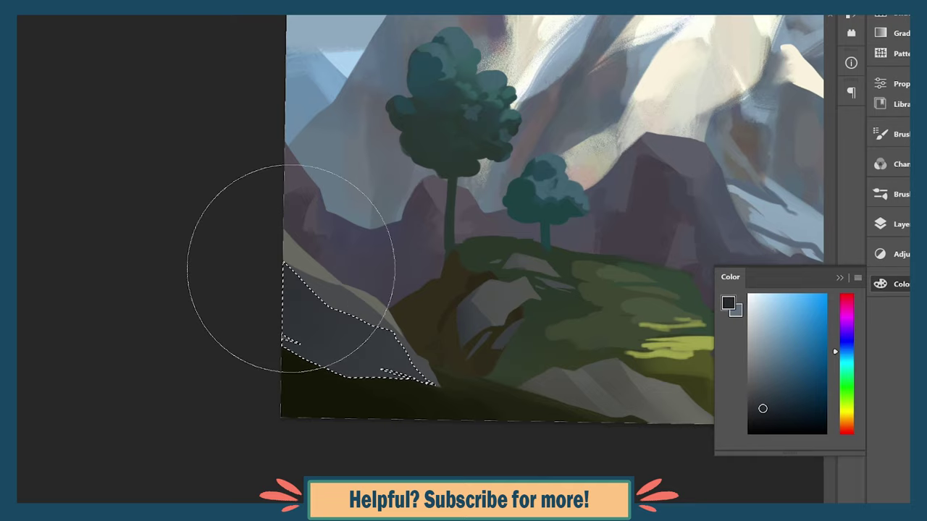
- Brush grass tufts on the slope and beside the robot's legs, plus dark grass along the foreground horizon
scroll(464, 261, up, 3)
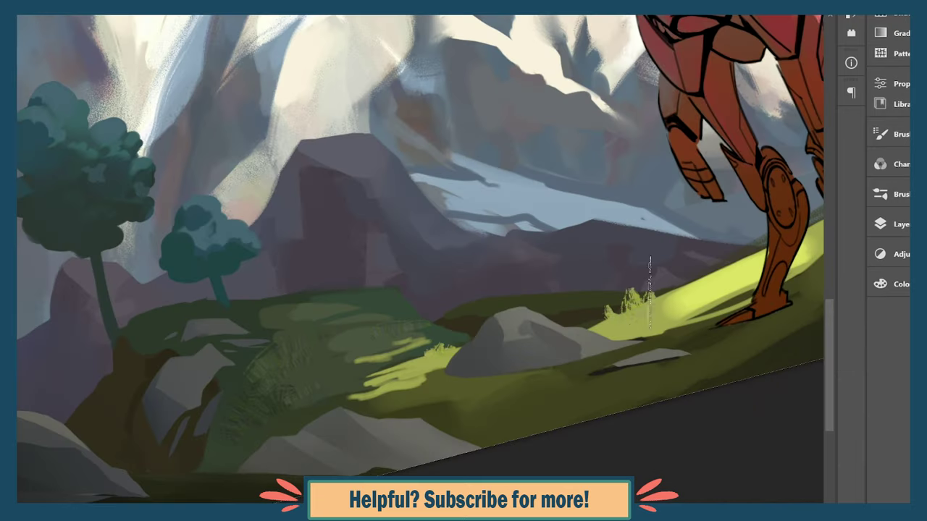
drag(637, 322, 640, 284)
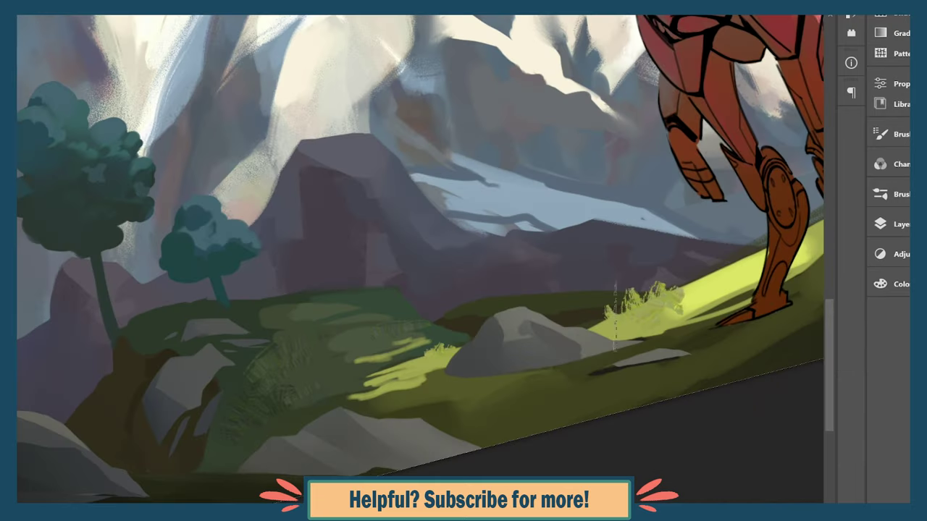
scroll(463, 261, up, 2)
drag(592, 362, 592, 304)
mouse_move(623, 342)
mouse_down()
mouse_move(632, 250)
mouse_move(621, 272)
mouse_up()
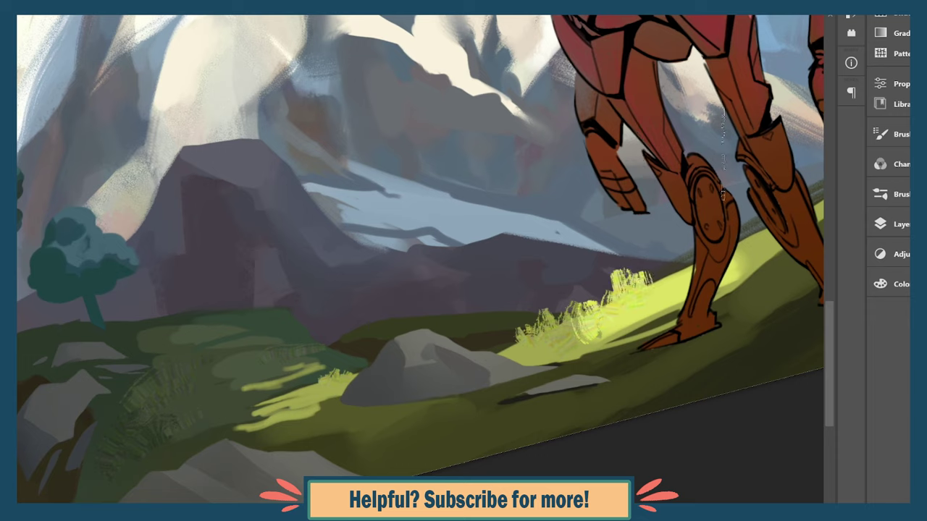
drag(670, 305, 650, 240)
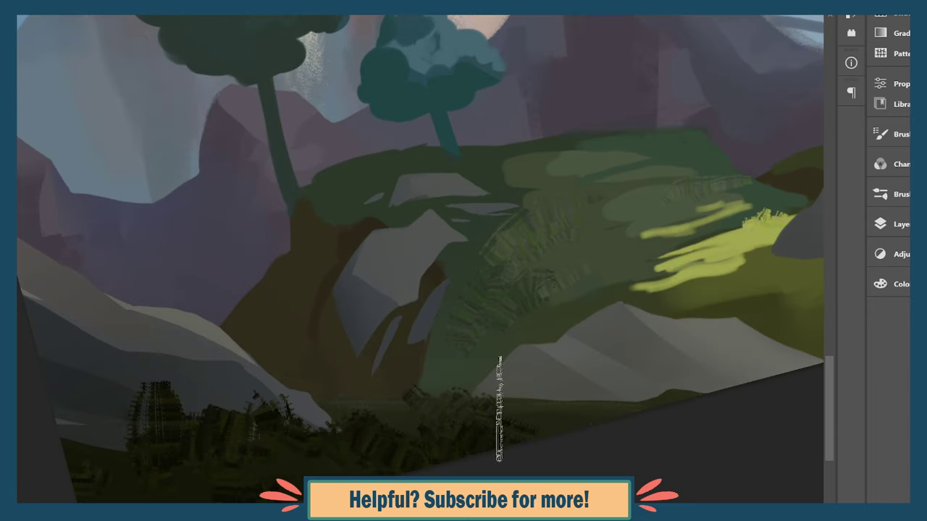
drag(498, 410, 651, 409)
- Choose a colour for the rock and rotate the canvas view to paint it
click(358, 413)
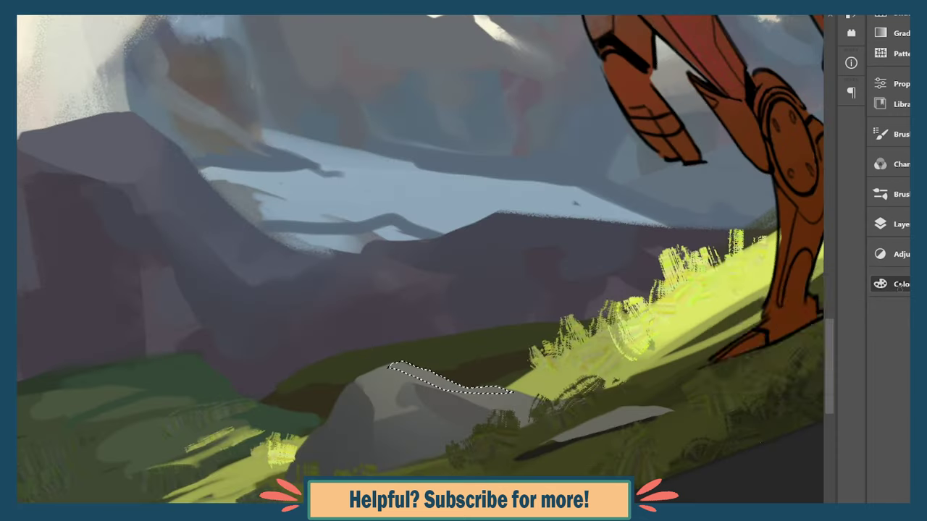
key(F6)
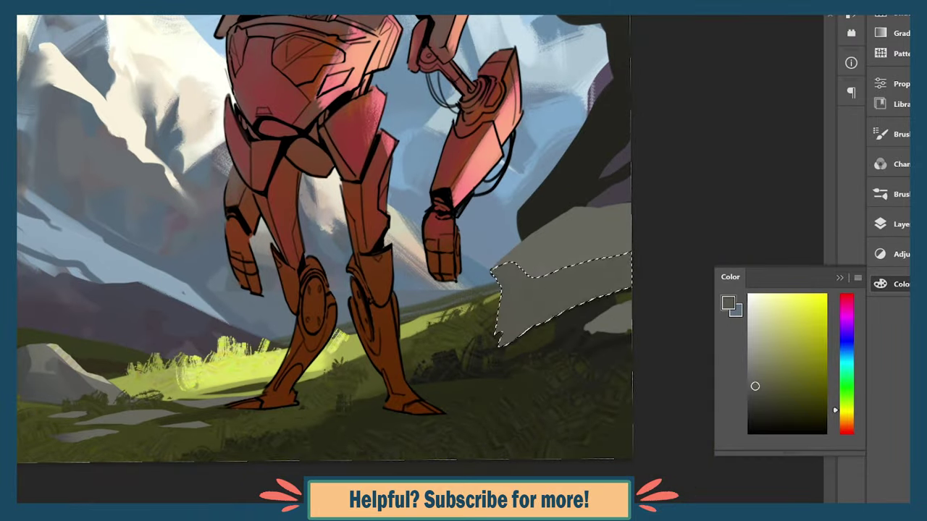
key(ctrl+d)
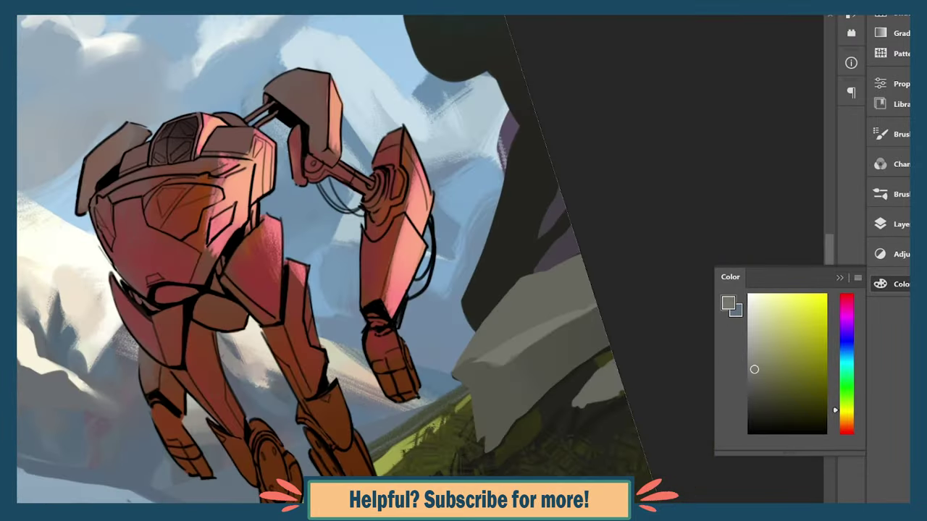